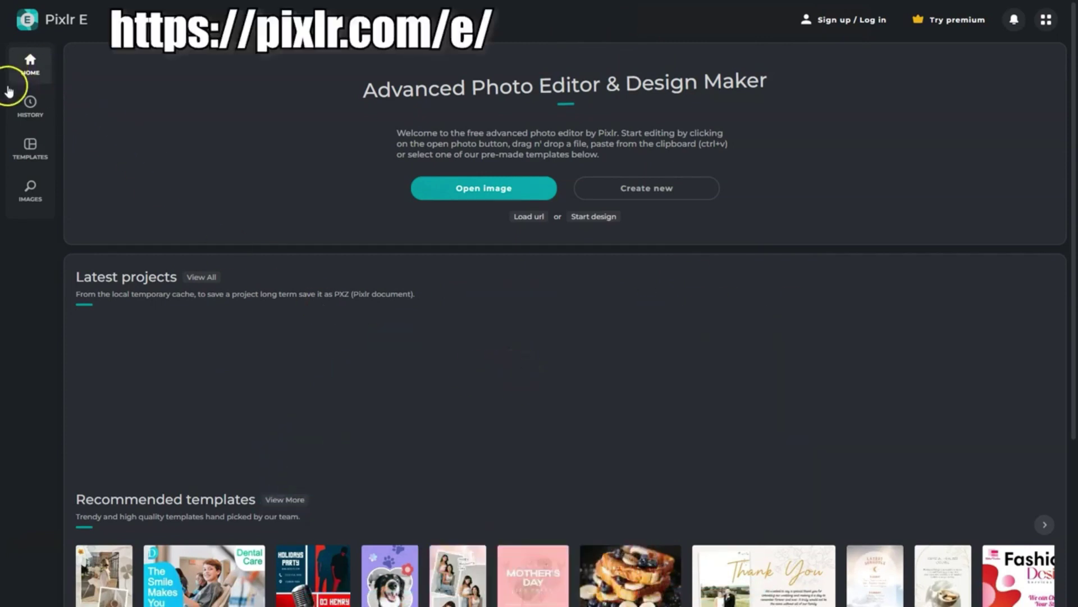
left_click(24, 159)
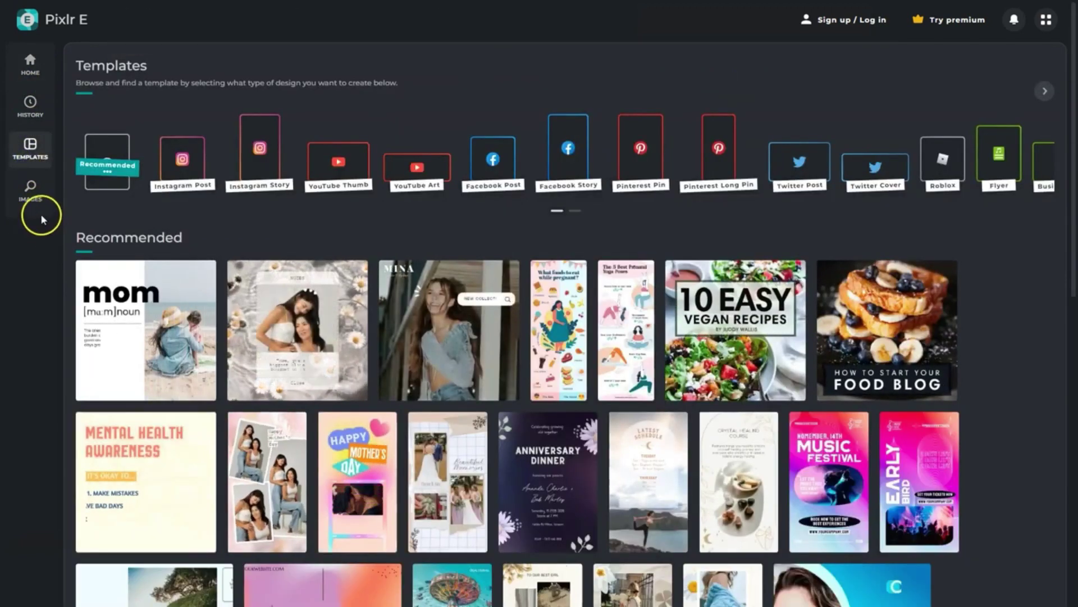
left_click(29, 101)
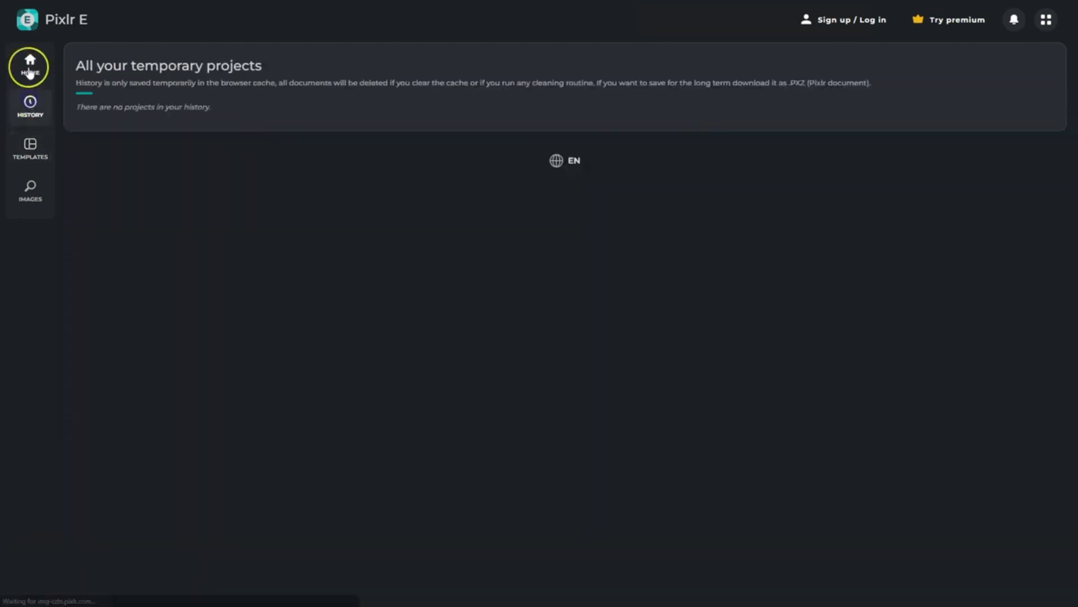
left_click(30, 68)
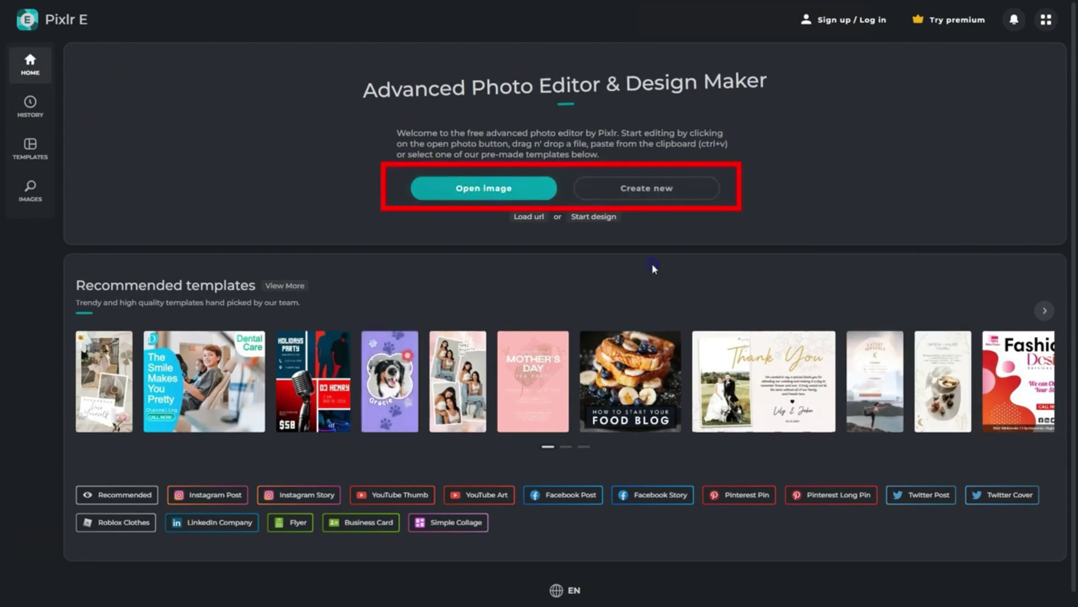
Step: Create a new 1280×720 Thumb 720p document named 'Sixth Street Party'
left_click(662, 193)
left_click(430, 141)
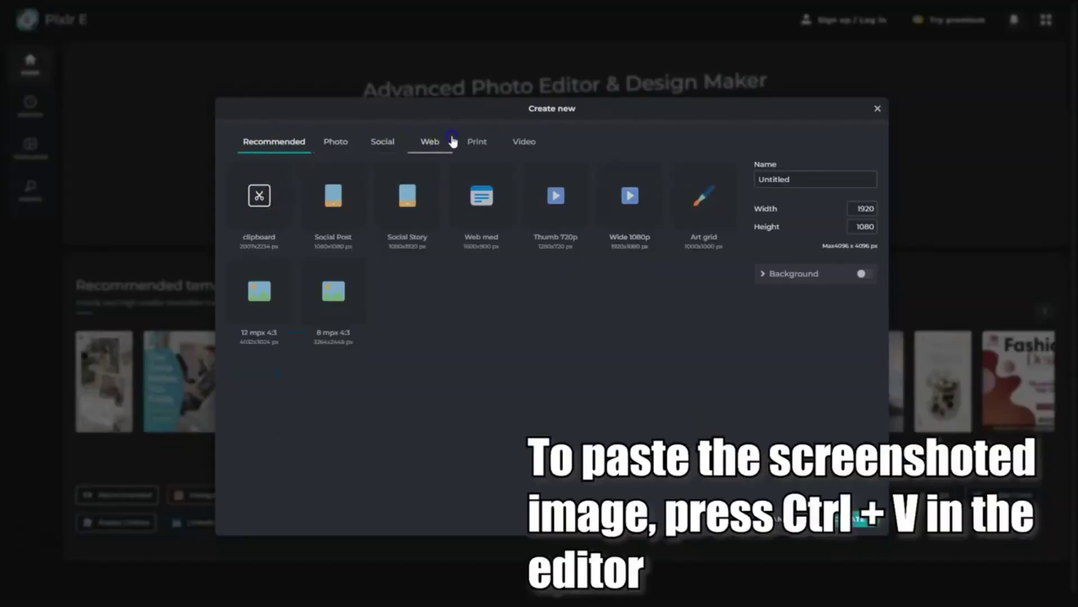
left_click(382, 142)
left_click(274, 141)
left_click(407, 196)
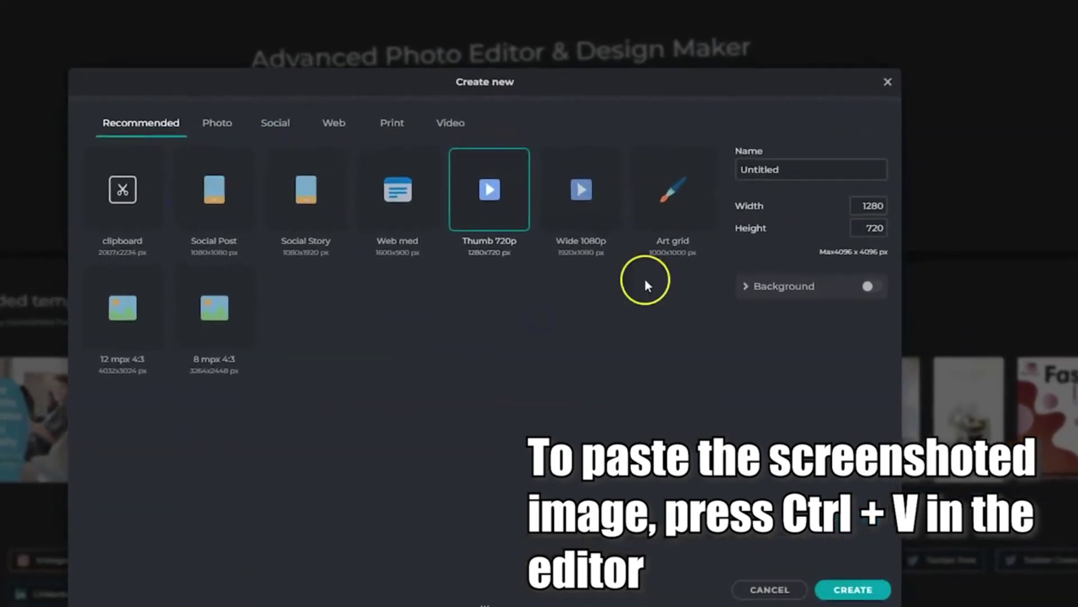
double_click(760, 169)
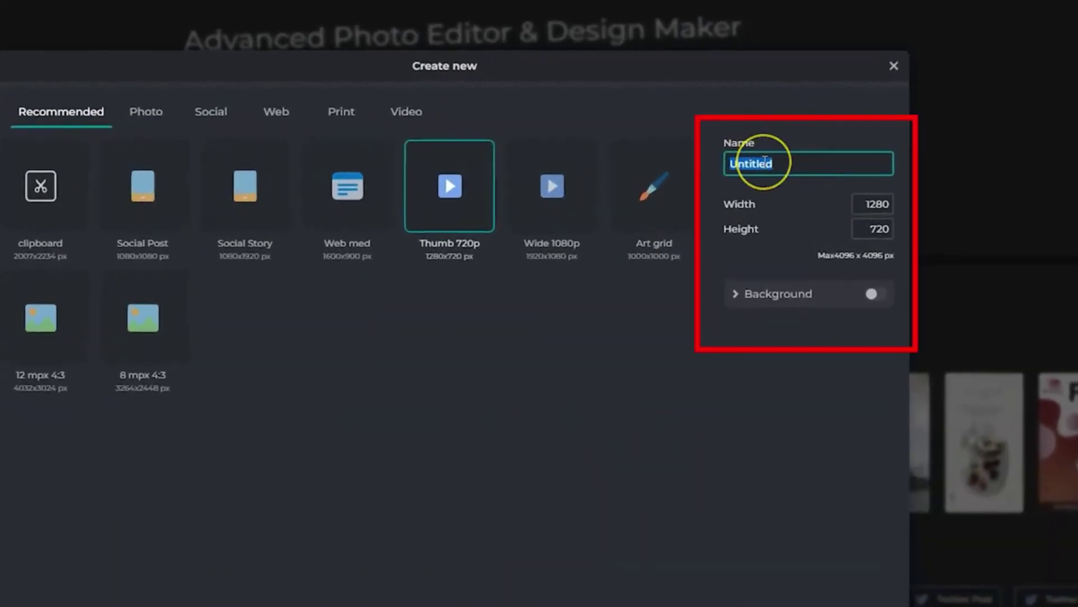
type("Sixth StreetParty")
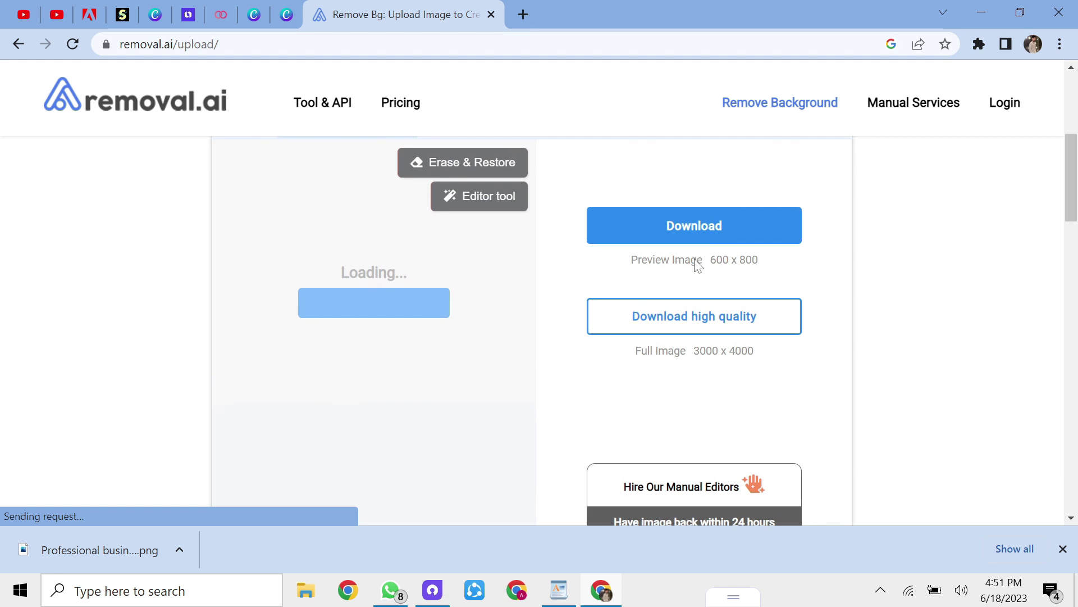
Step: Scroll down to the 600 x 800 Download and 3000 x 4000 Download high quality buttons
scroll(698, 264, "down", 1)
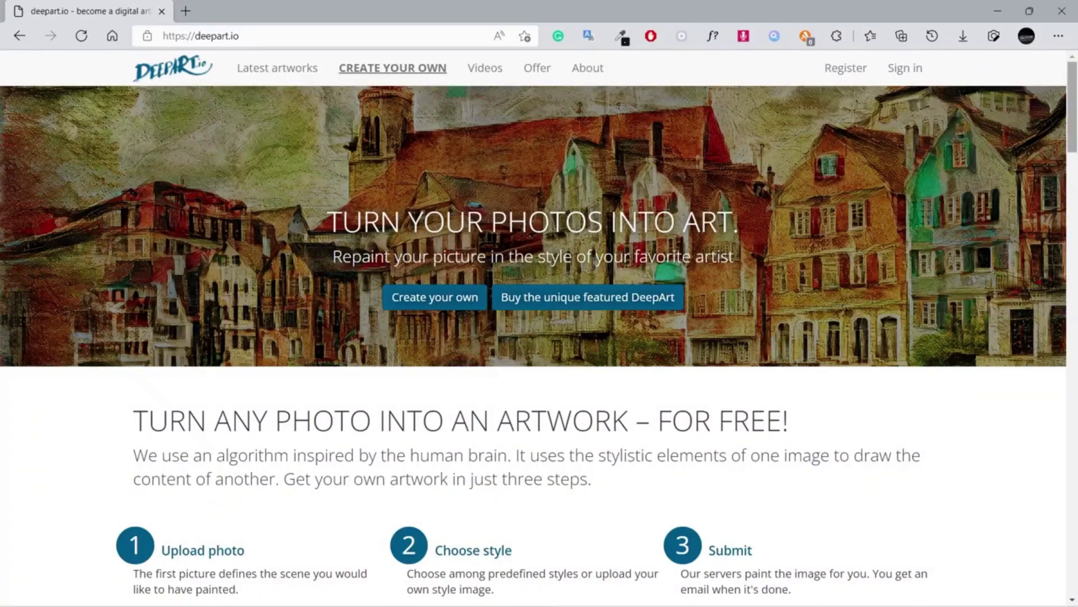
Step: Scroll the deepart.io homepage through the Upload photo, Choose style, Submit steps and inspiration gallery
scroll(539, 337, "down", 2)
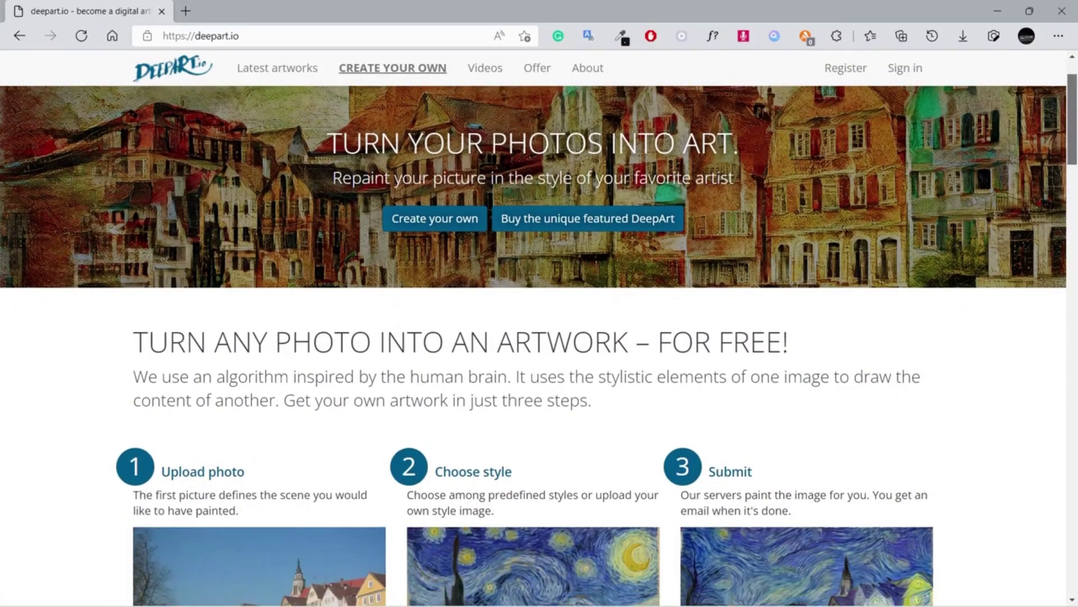
scroll(539, 337, "down", 2)
scroll(539, 337, "down", 1)
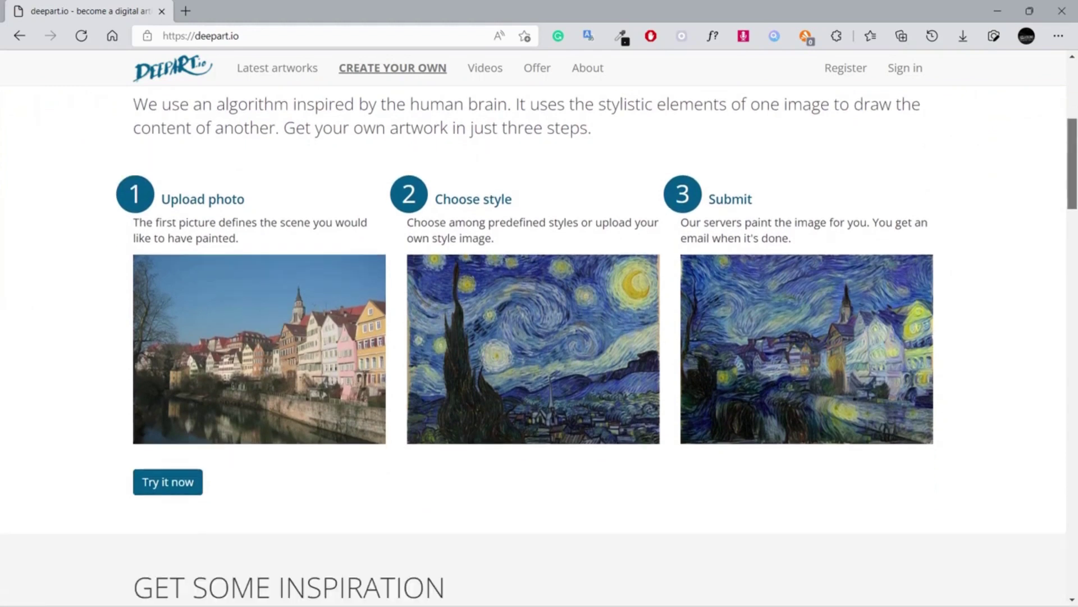
scroll(1075, 235, "down", 4)
scroll(1075, 234, "down", 4)
left_click_drag(1075, 234, 1073, 372)
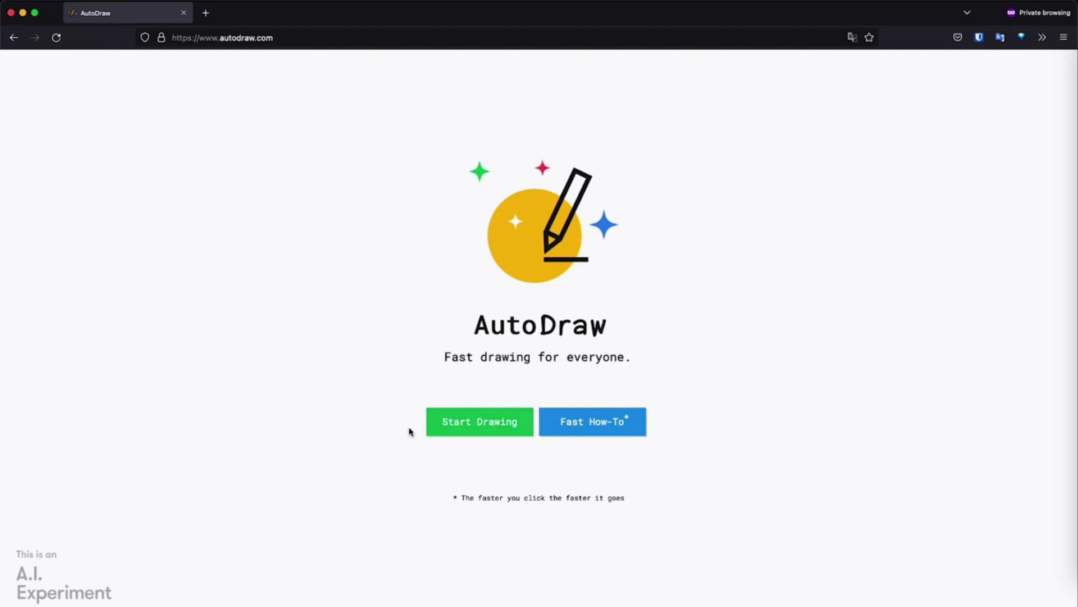
Step: Start a new AutoDraw canvas, sketch a rough box, and replace it with the suggested square
left_click(468, 424)
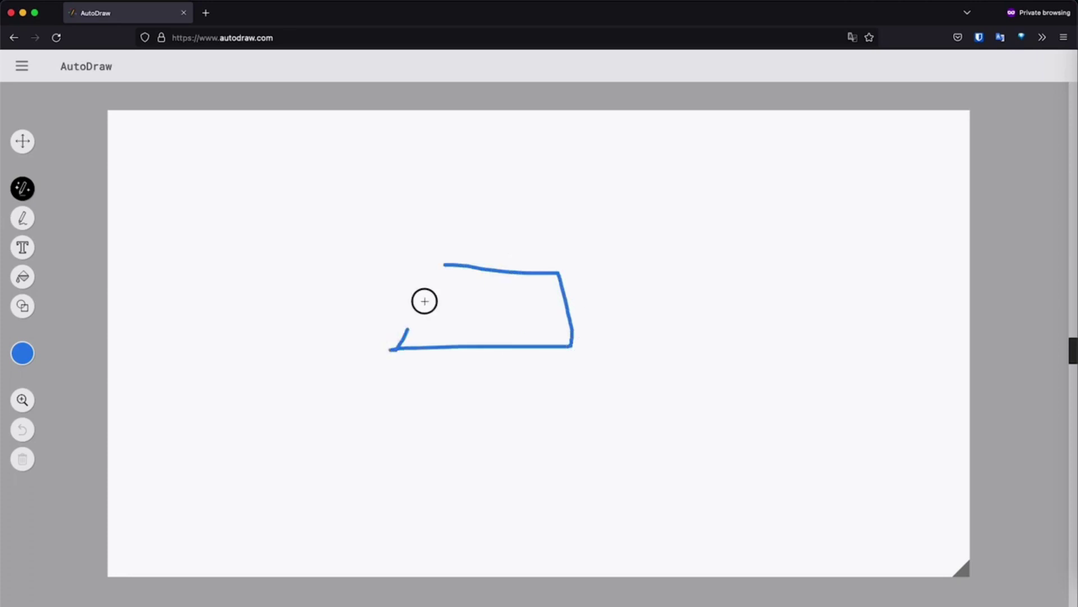
left_click_drag(425, 301, 446, 258)
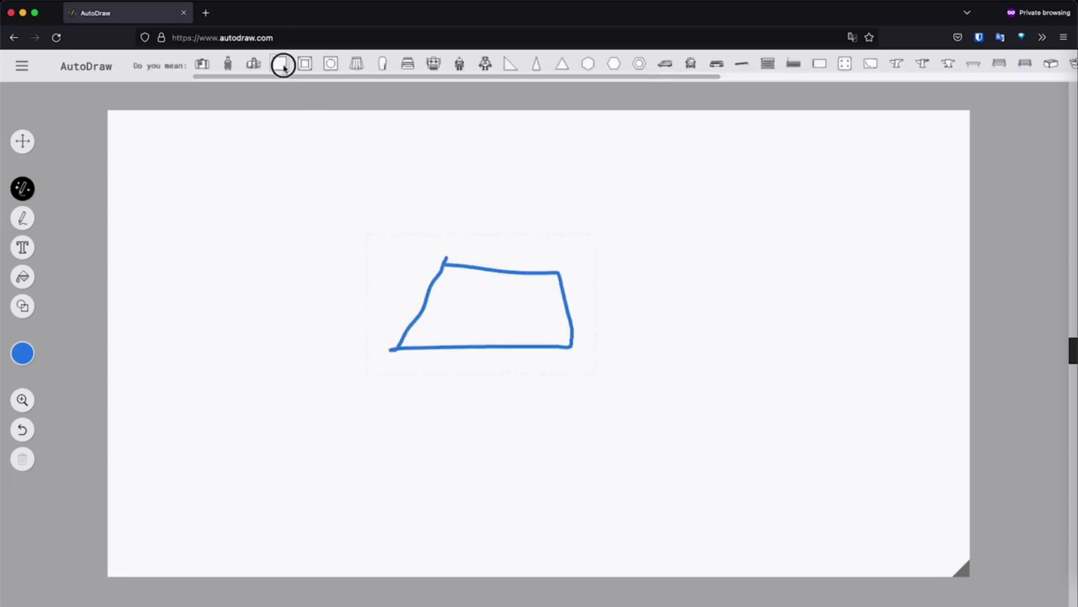
left_click(282, 65)
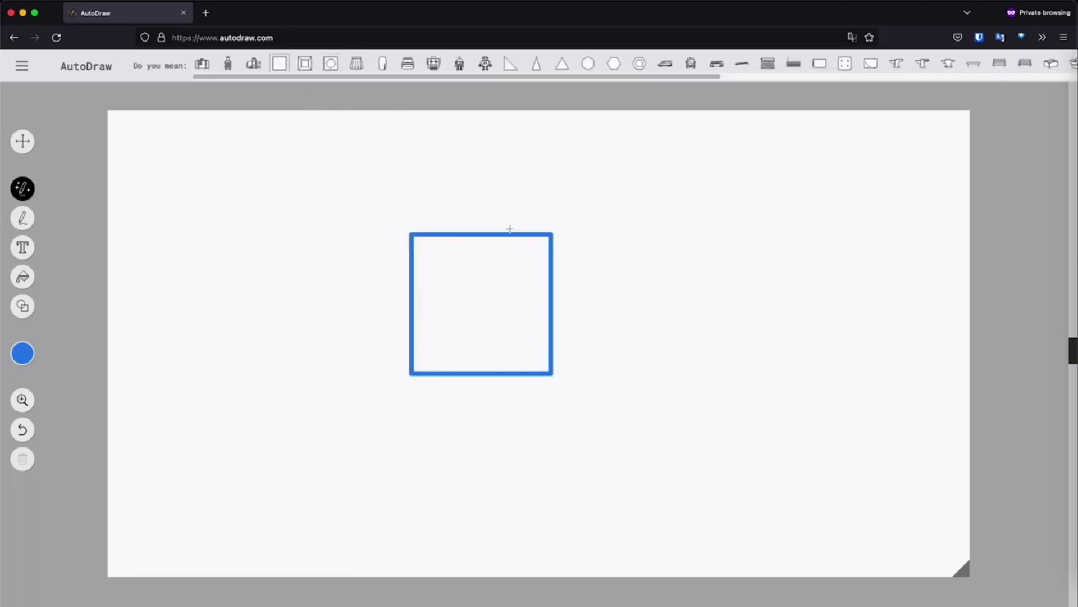